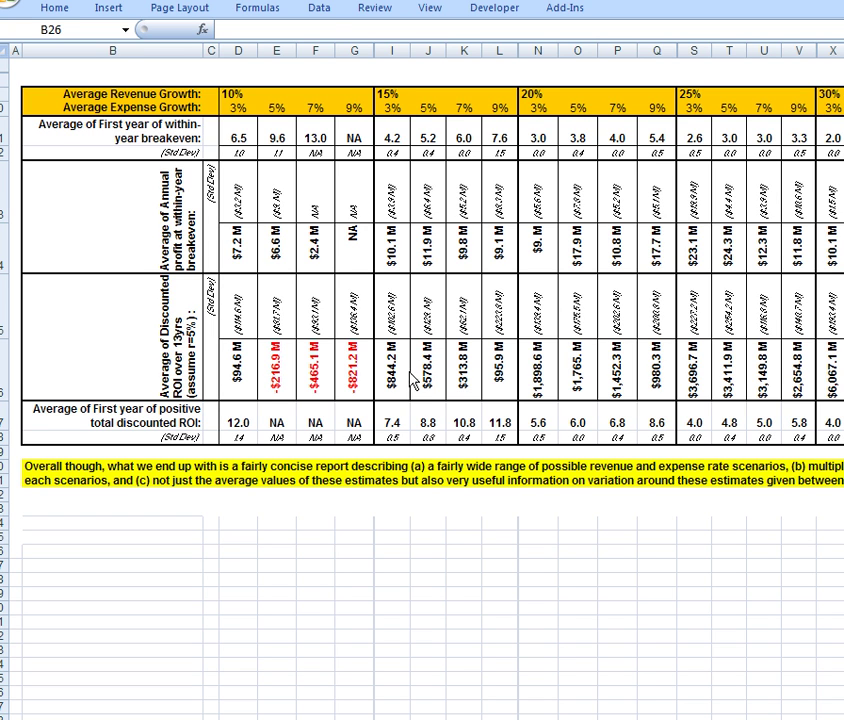
Refresh all the workbook's data and copy the entire summary table starting at cell B9.
left_click(323, 14)
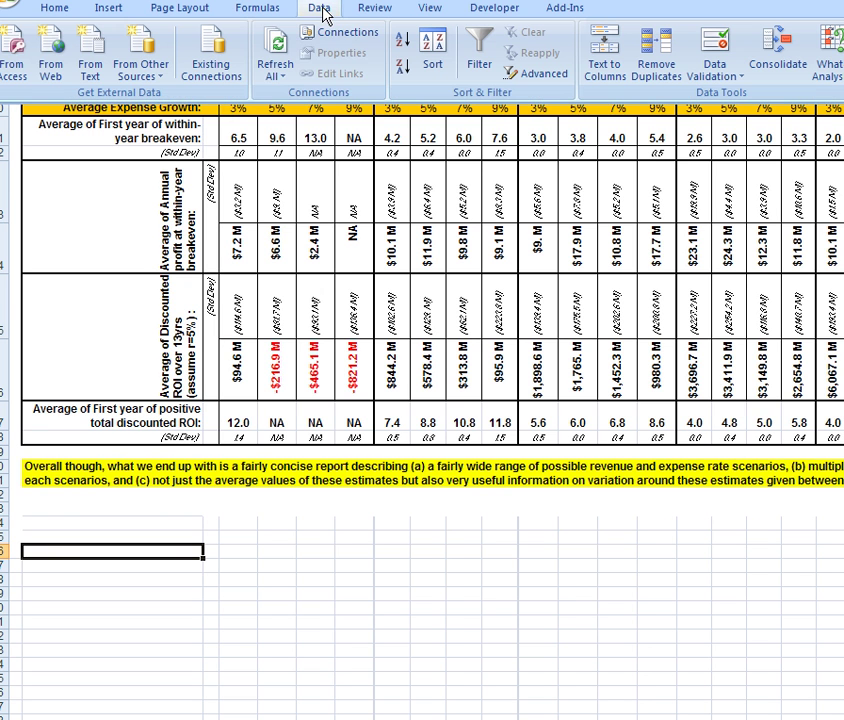
left_click(272, 50)
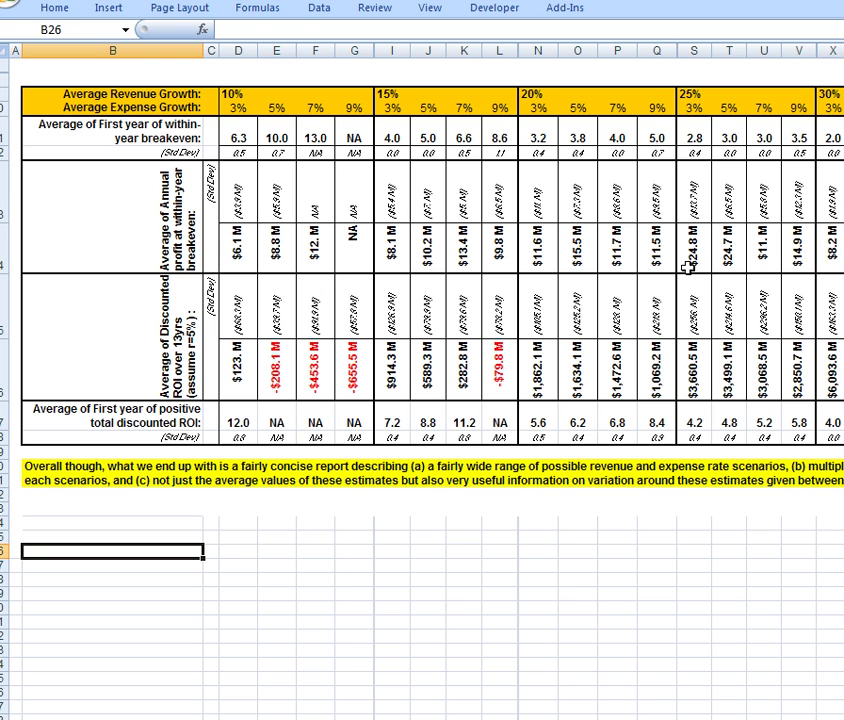
left_click_drag(160, 100, 843, 440)
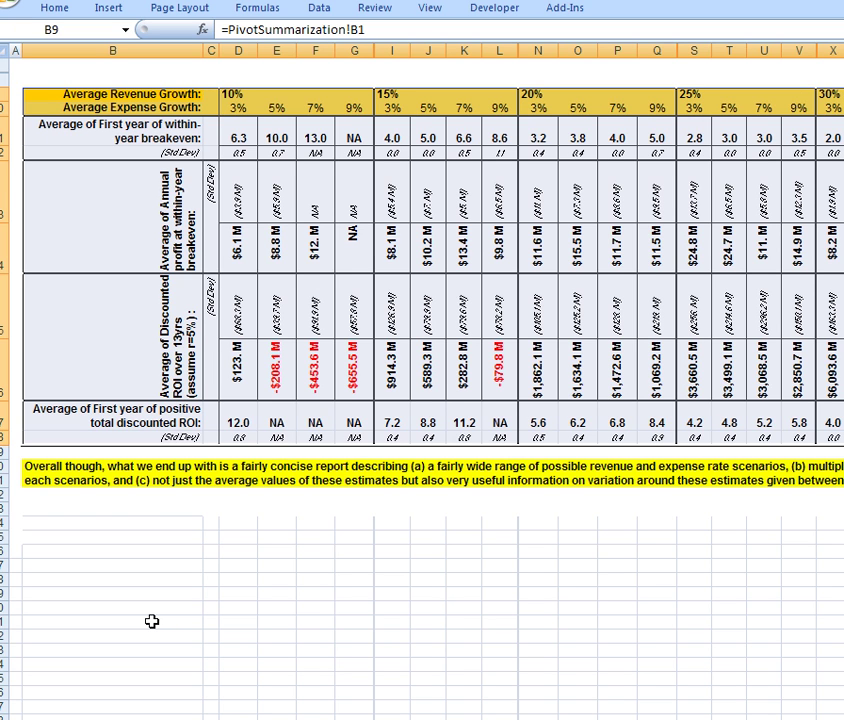
left_click(55, 8)
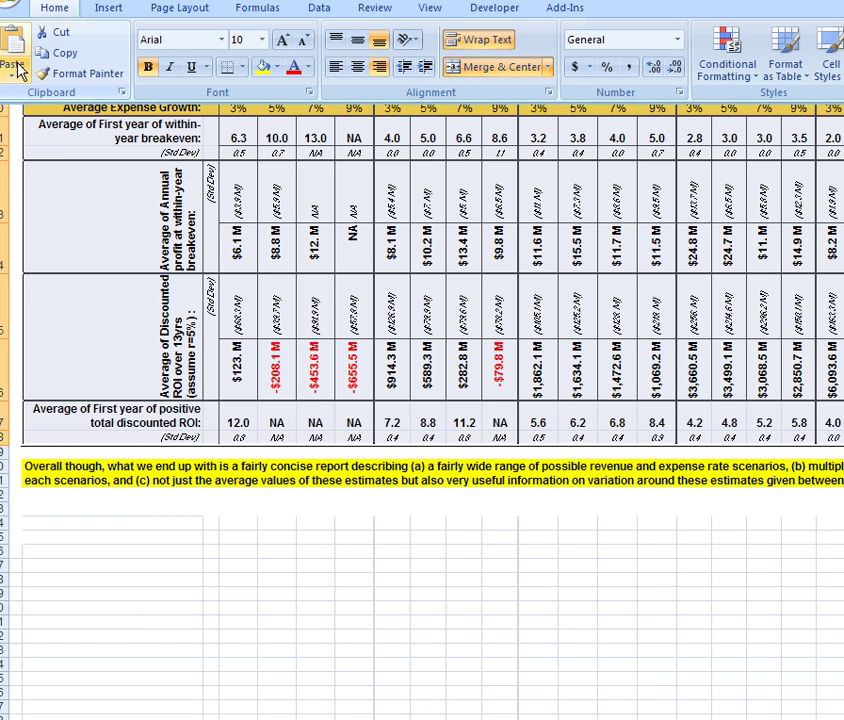
left_click(60, 52)
Paste the copied summary table as values only below the yellow note, starting at cell B24.
left_click(55, 10)
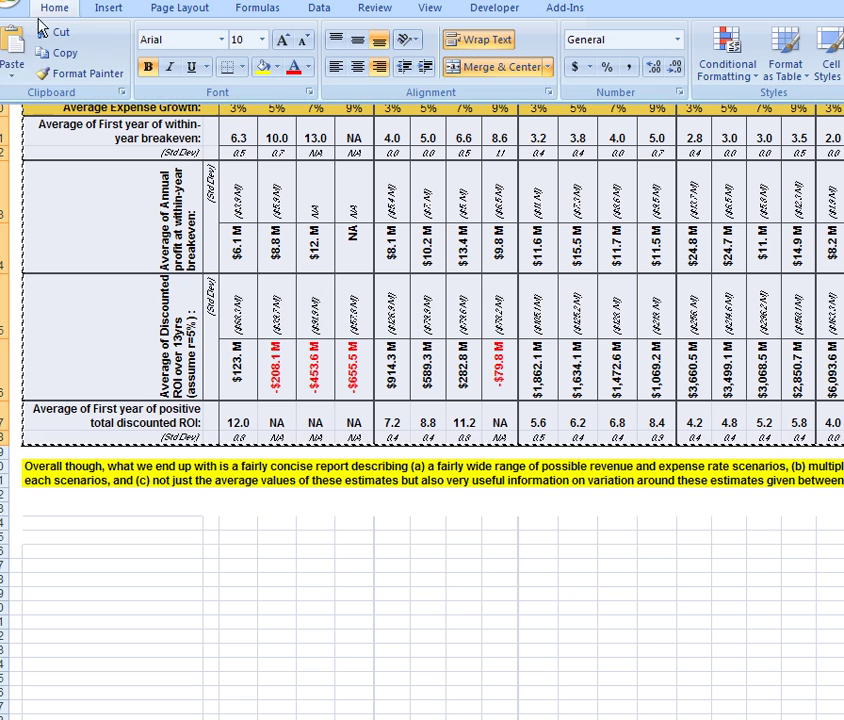
left_click(62, 524)
left_click(64, 522)
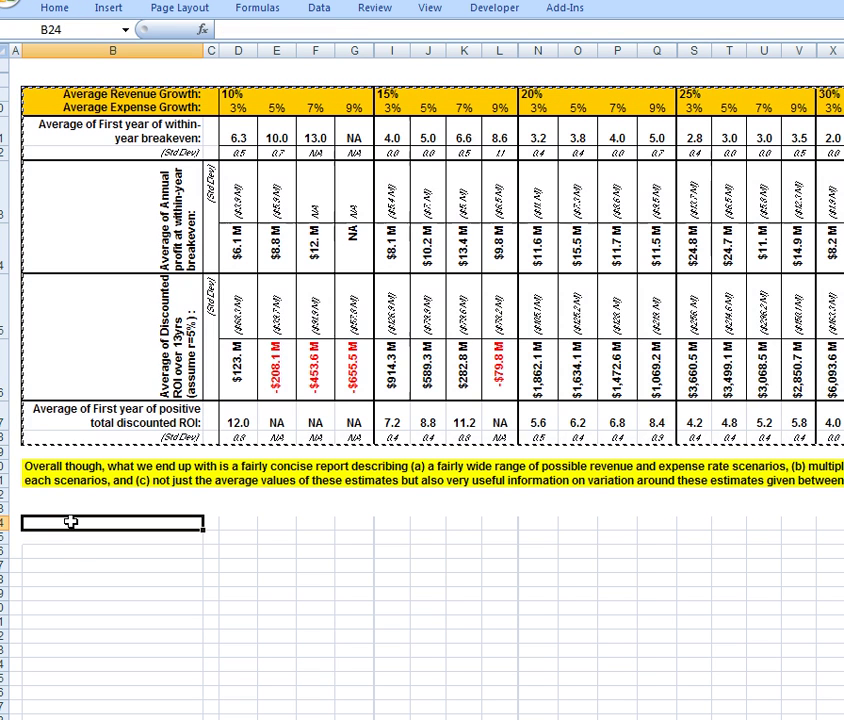
left_click(50, 12)
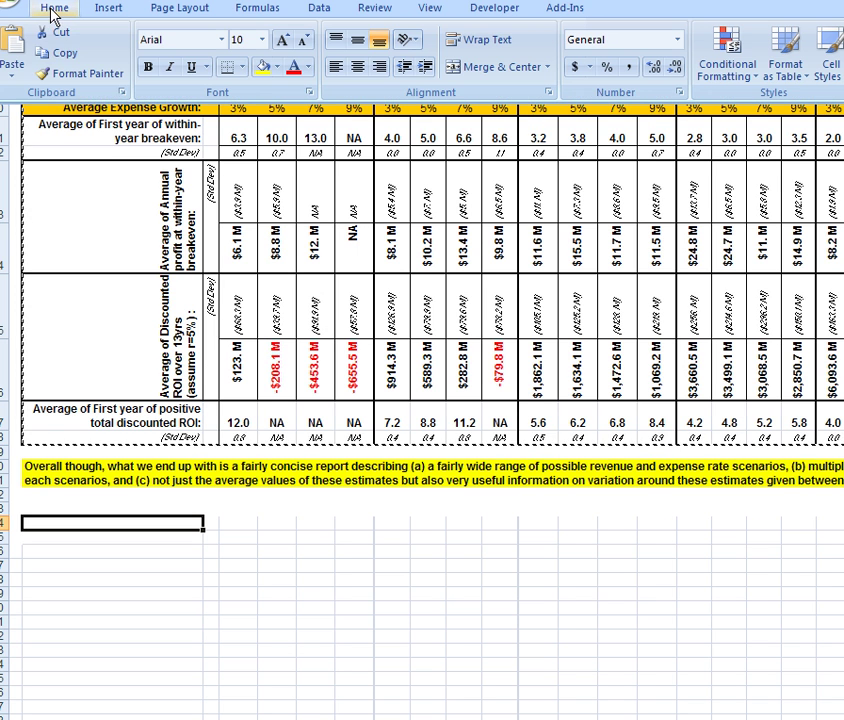
left_click(13, 75)
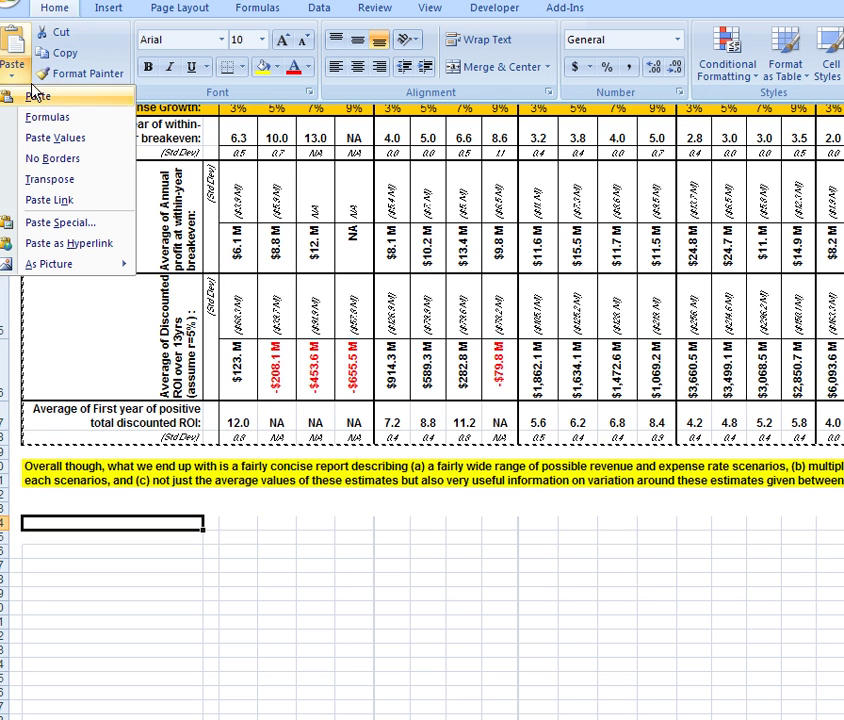
left_click(52, 137)
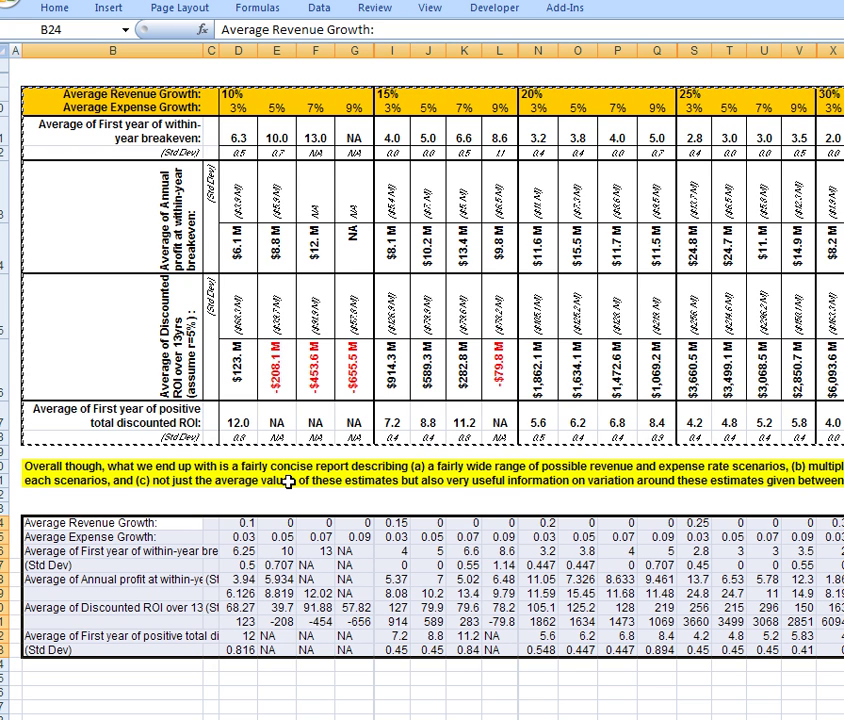
Apply the summary table's formats to the pasted values at B24 using Paste Special with the Formats option.
left_click(54, 10)
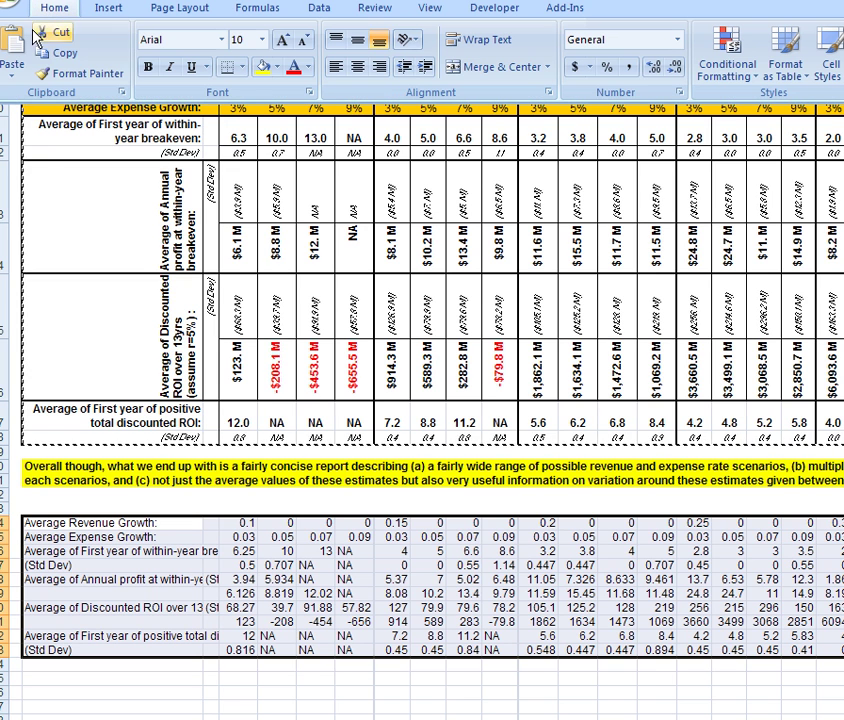
left_click(14, 76)
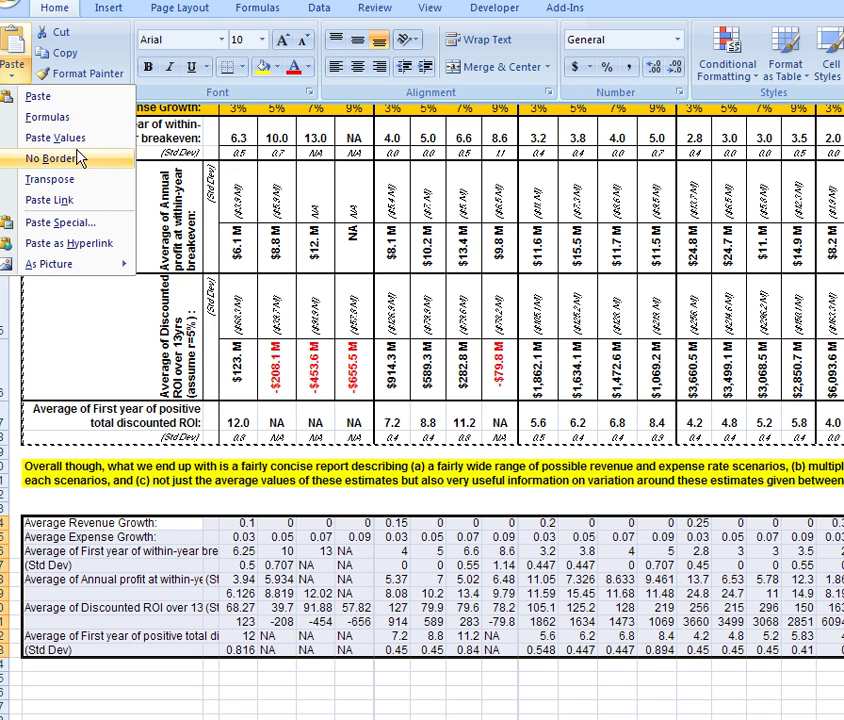
left_click(100, 222)
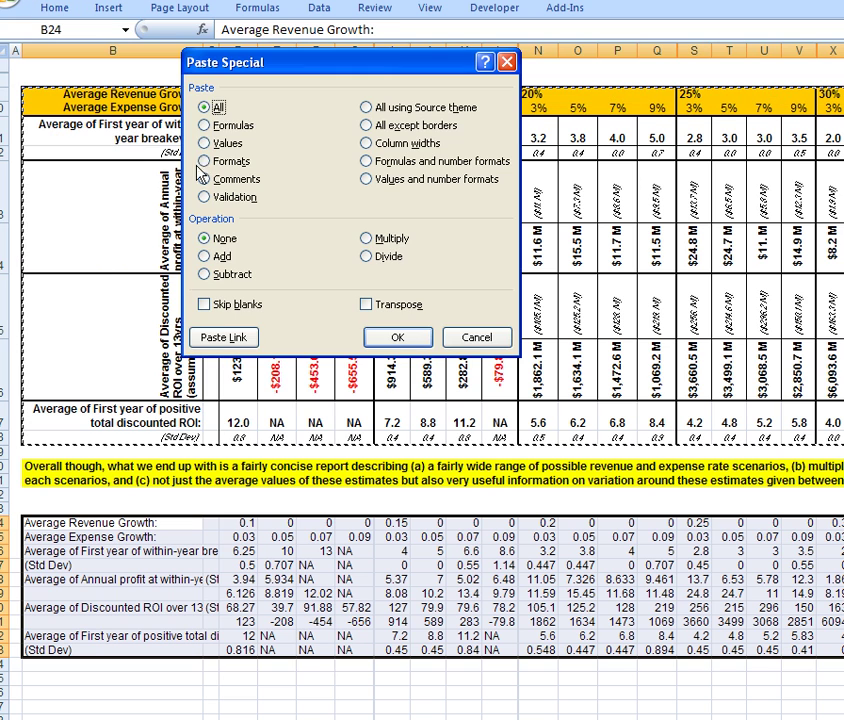
left_click(206, 161)
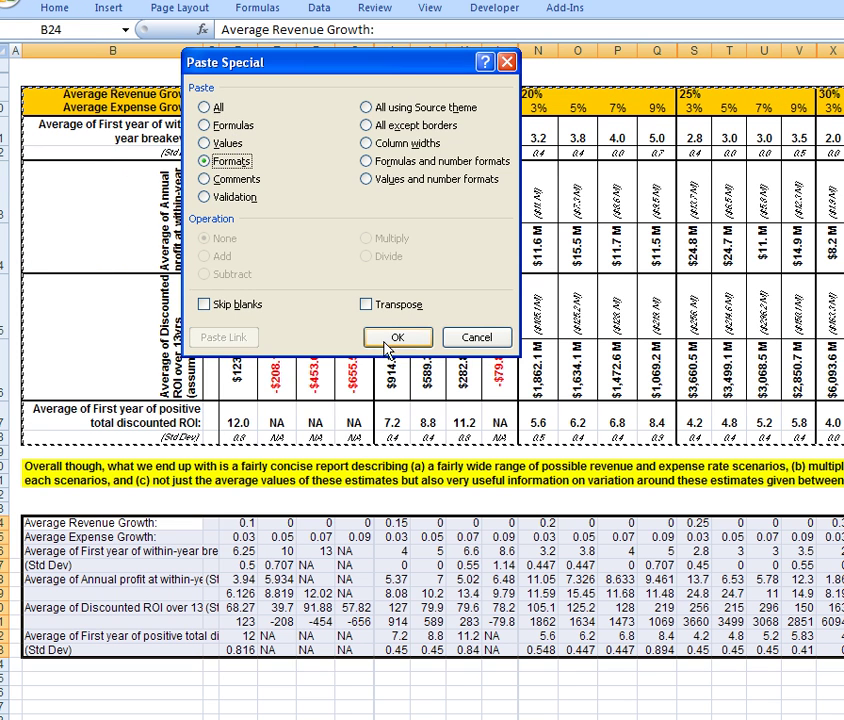
left_click(397, 340)
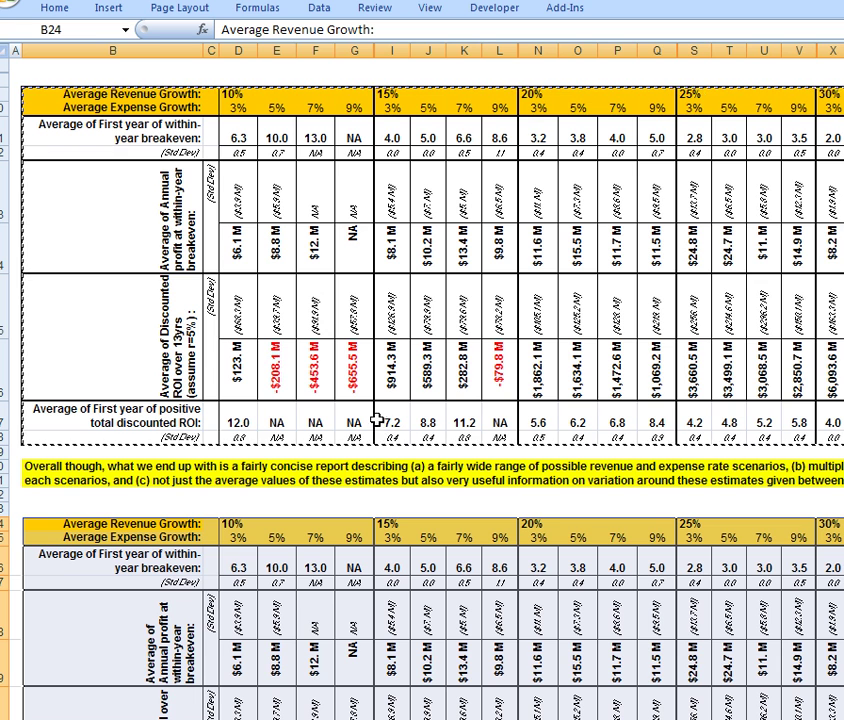
Select the pasted table's rows from row 24 to 33 and start recording Macro3 in This Workbook with shortcut letter t.
left_click_drag(2, 527, 2, 705)
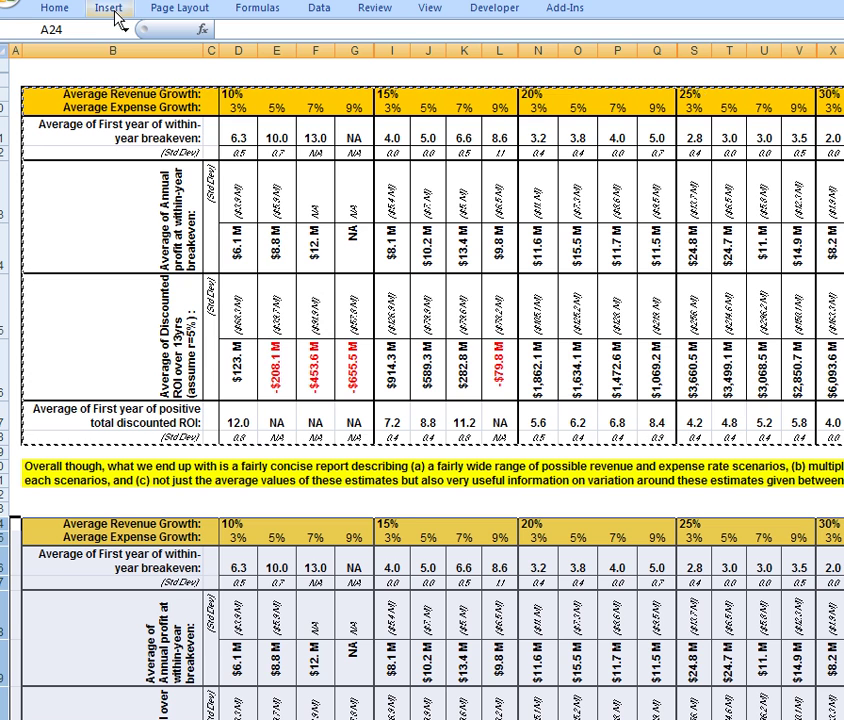
left_click(490, 8)
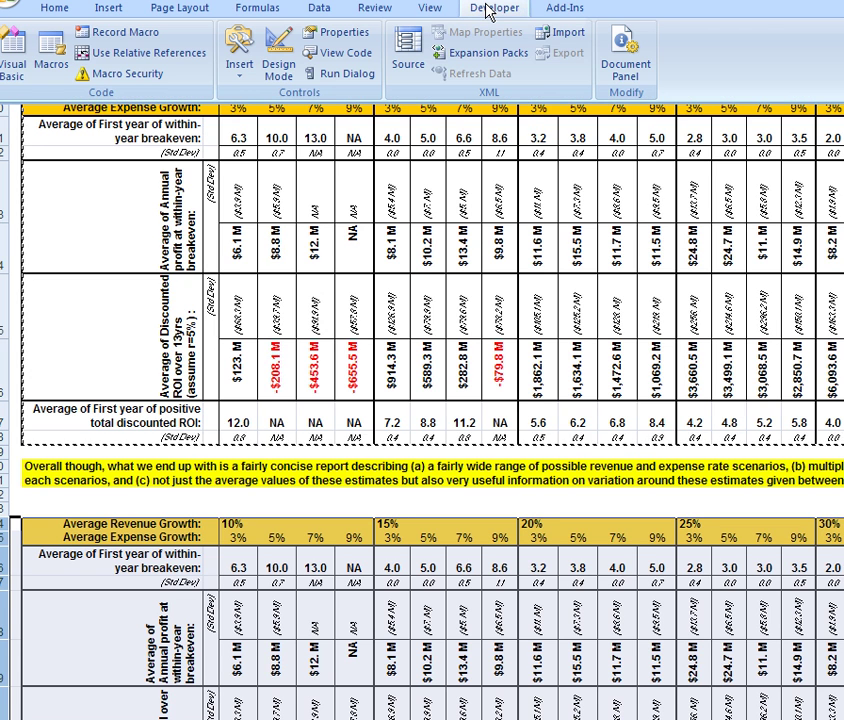
left_click(108, 31)
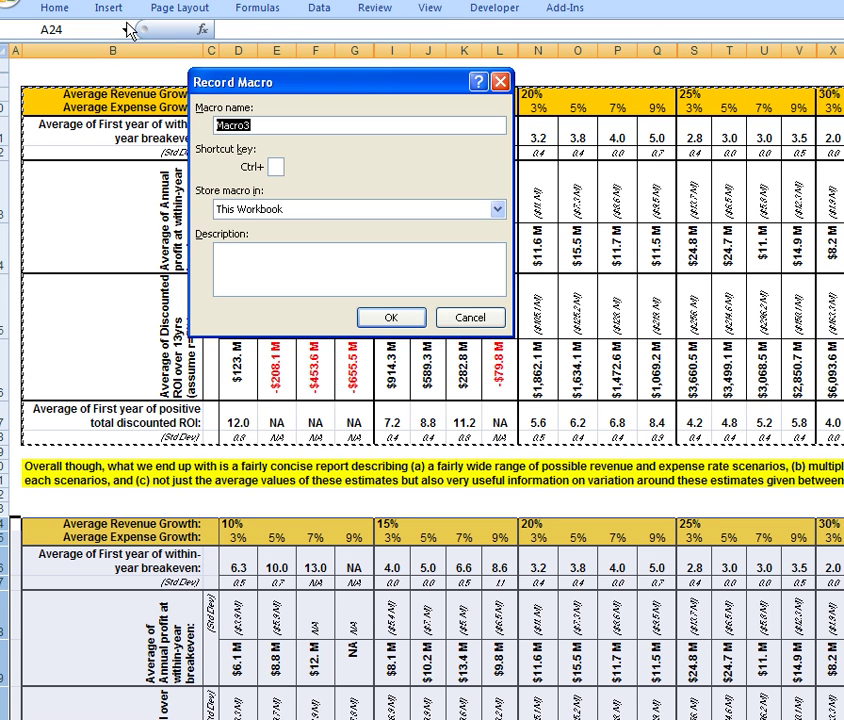
left_click(280, 168)
type("t")
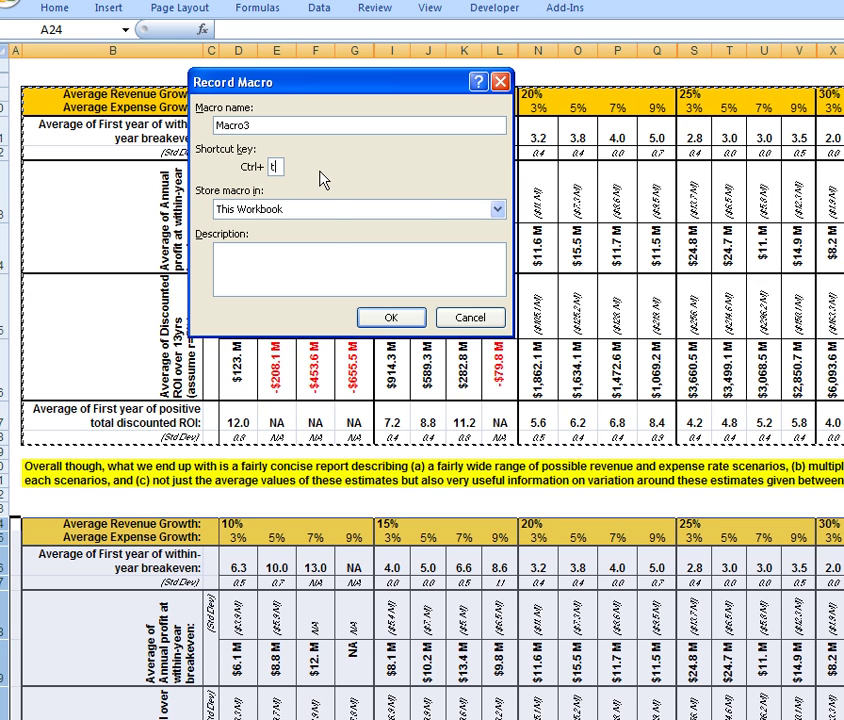
left_click(392, 318)
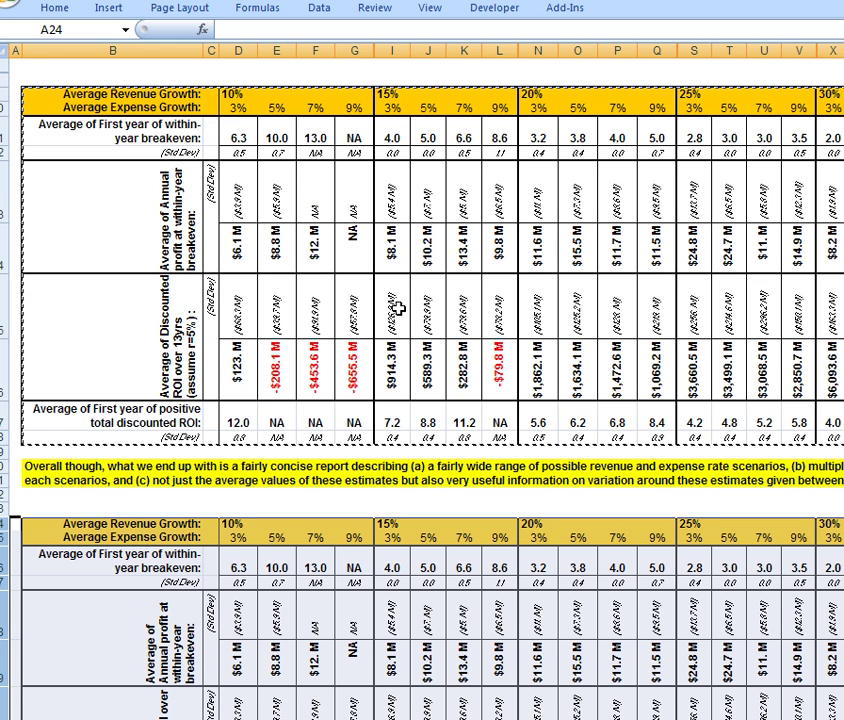
Insert ten blank rows at row 24 above the pasted table, and refresh all the data.
left_click(118, 16)
key("alt+i")
key("r")
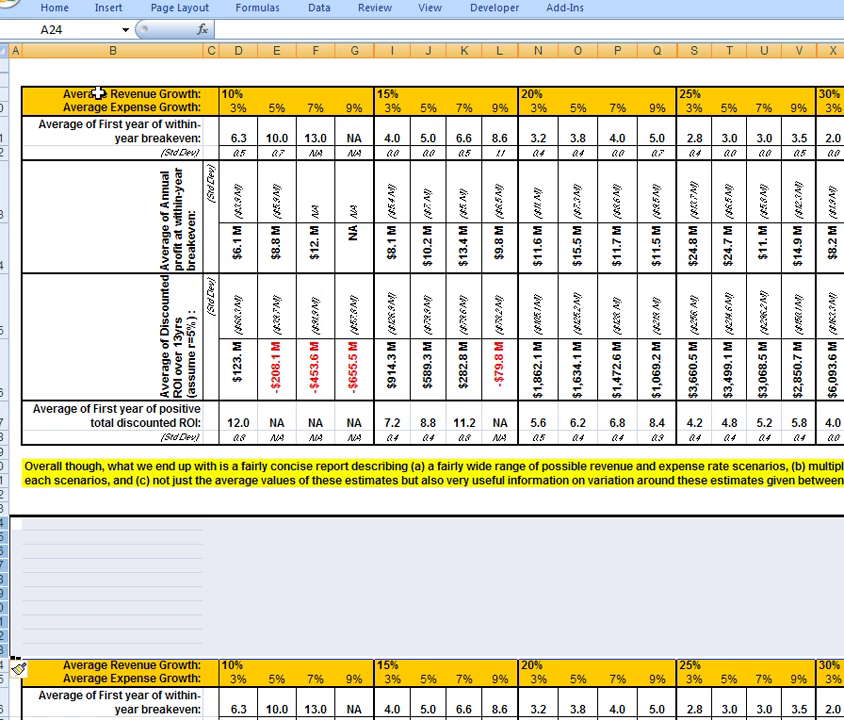
left_click(318, 8)
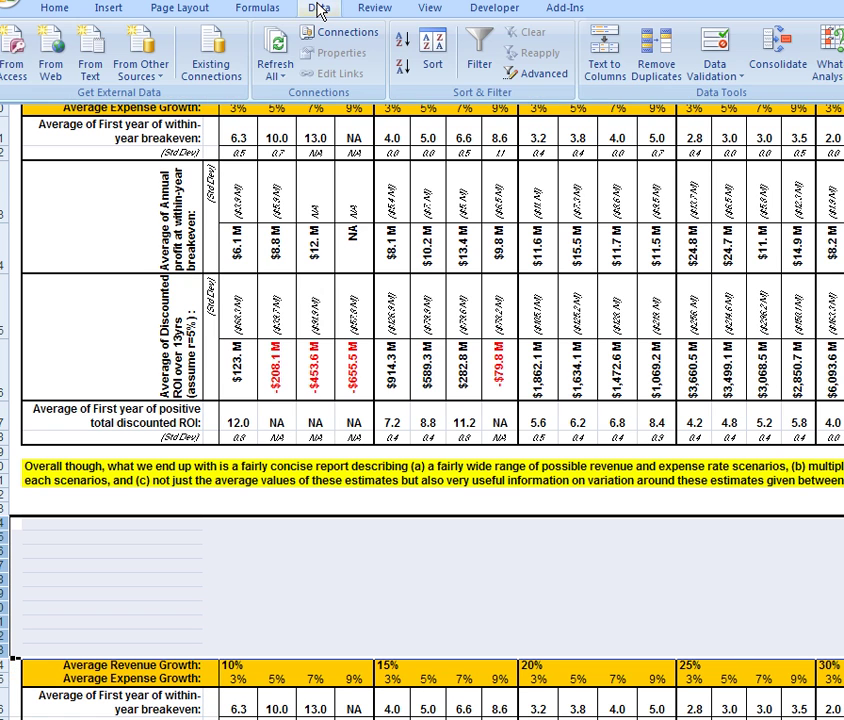
left_click(276, 48)
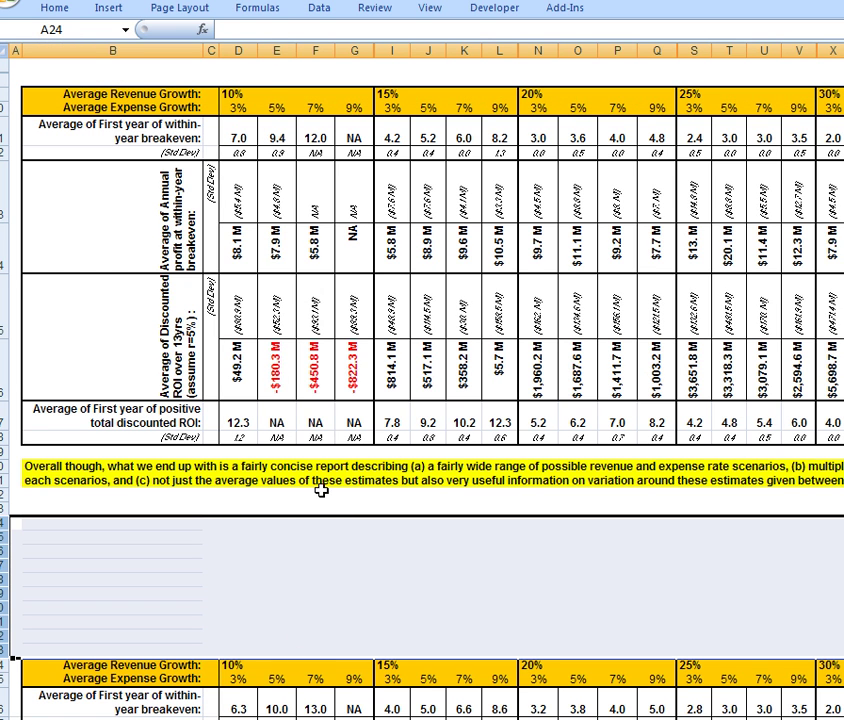
Copy the refreshed summary table and paste it as values only at cell B23.
left_click_drag(94, 98, 840, 438)
left_click(120, 512)
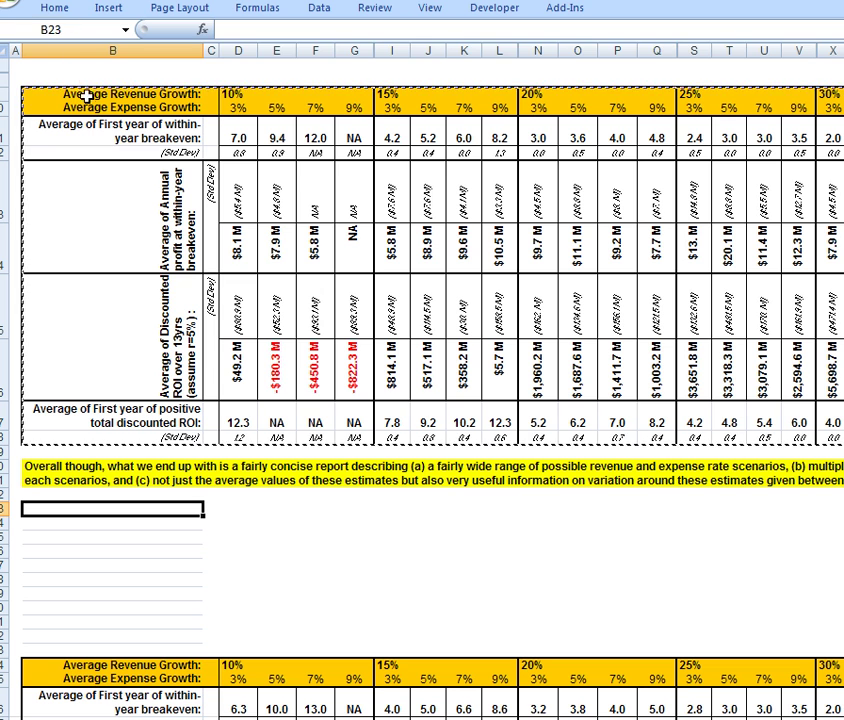
left_click(60, 9)
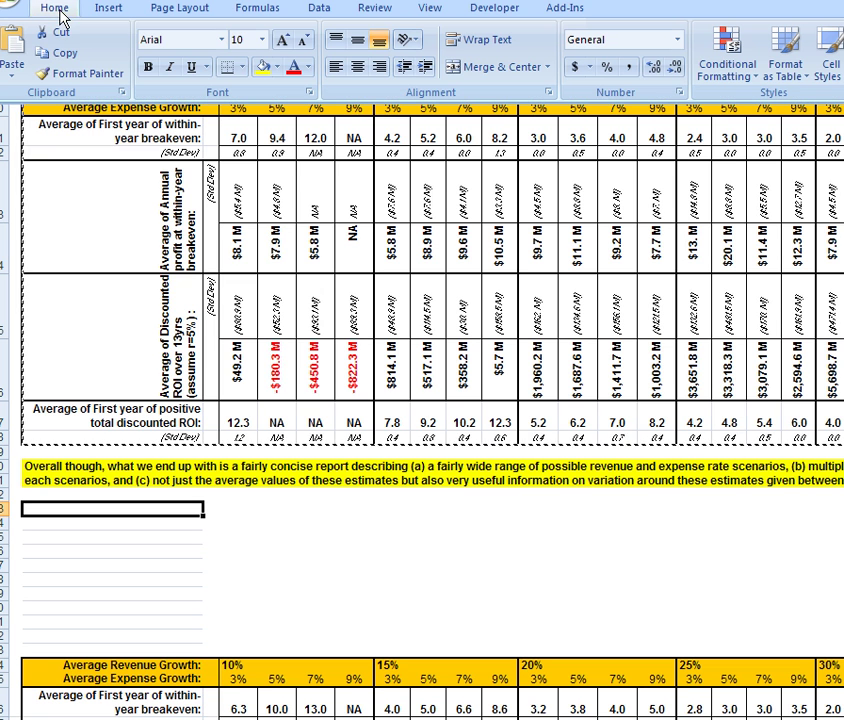
left_click(14, 70)
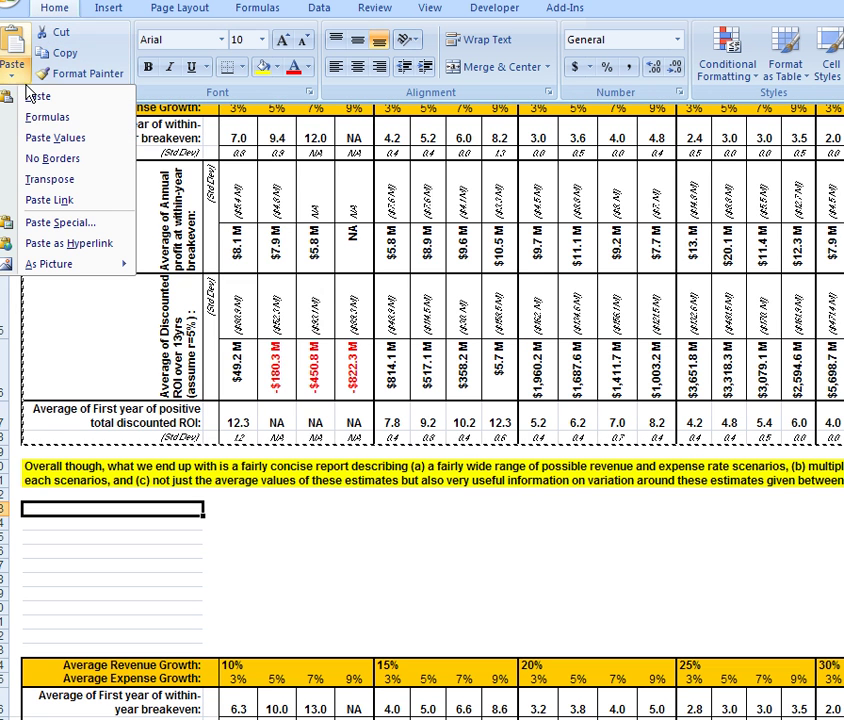
left_click(72, 137)
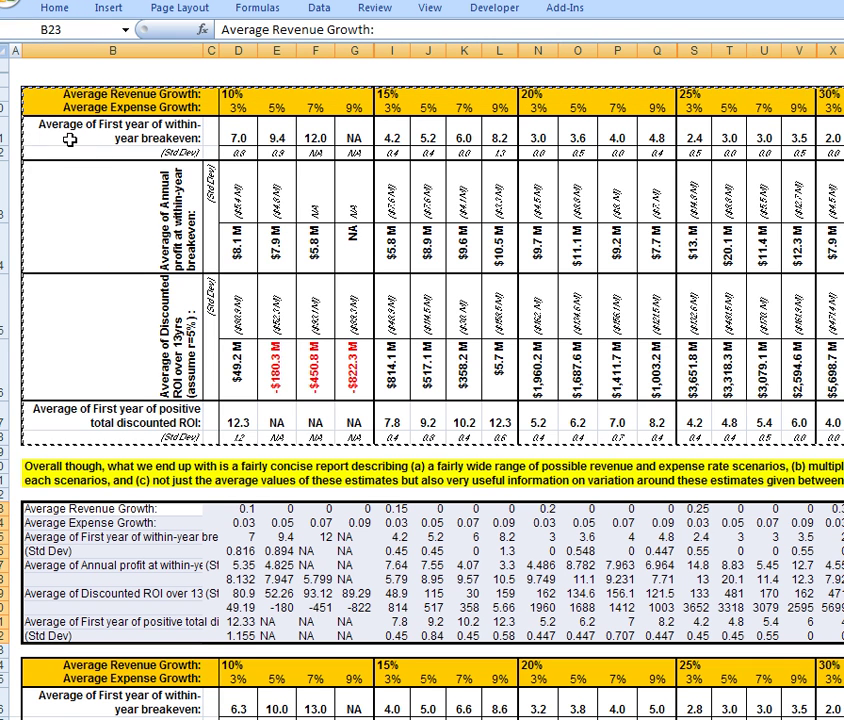
Apply the source table's formats to the new values at B23 using Paste Special with the Formats option.
left_click(52, 12)
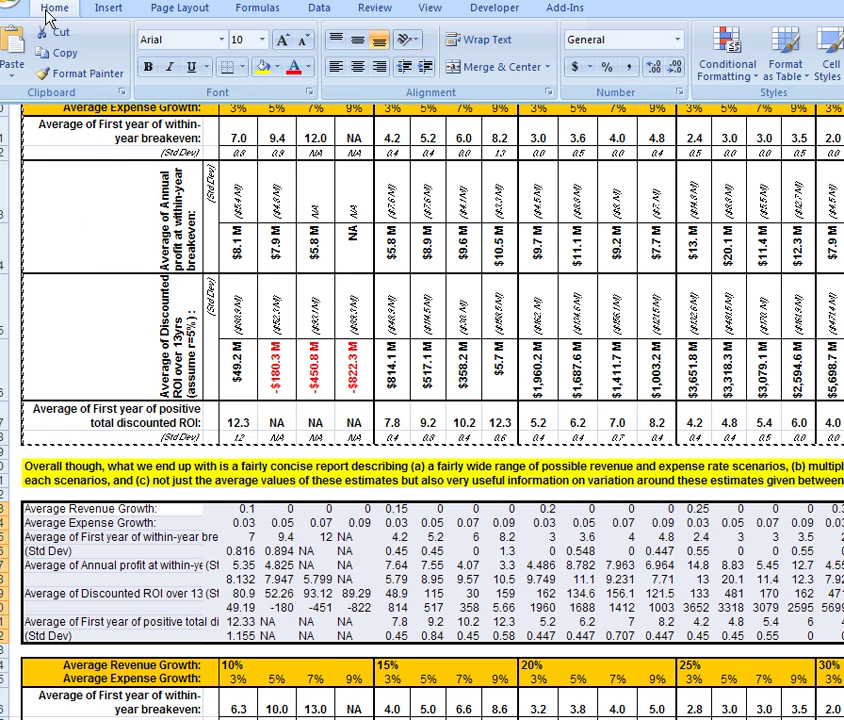
left_click(18, 70)
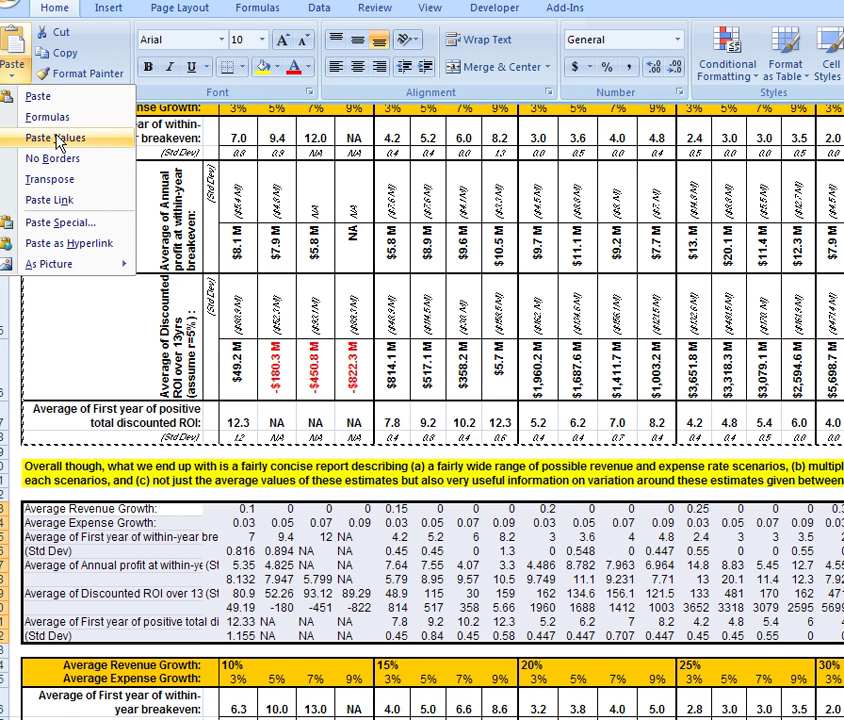
left_click(45, 222)
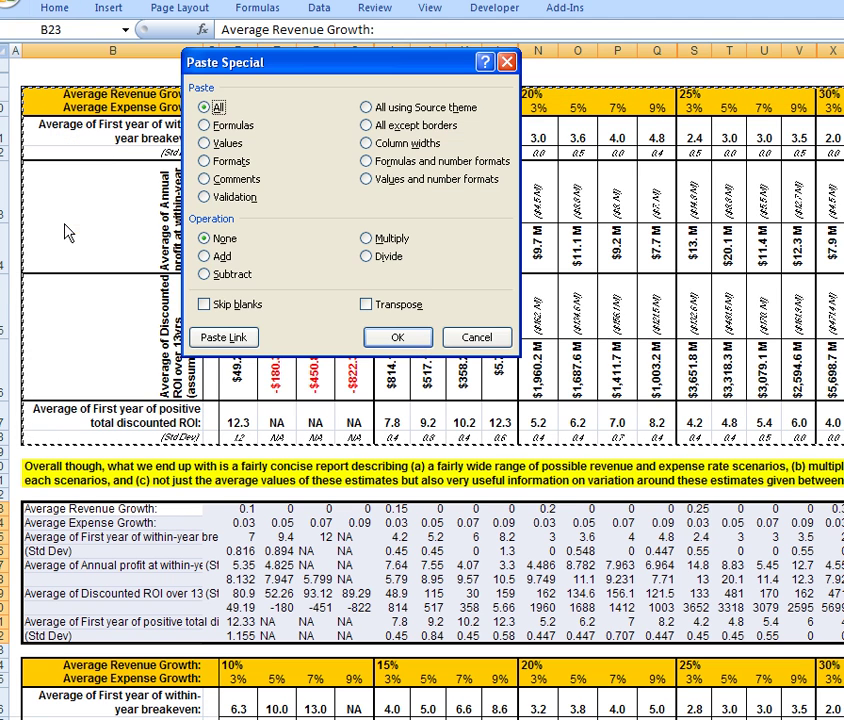
left_click(228, 161)
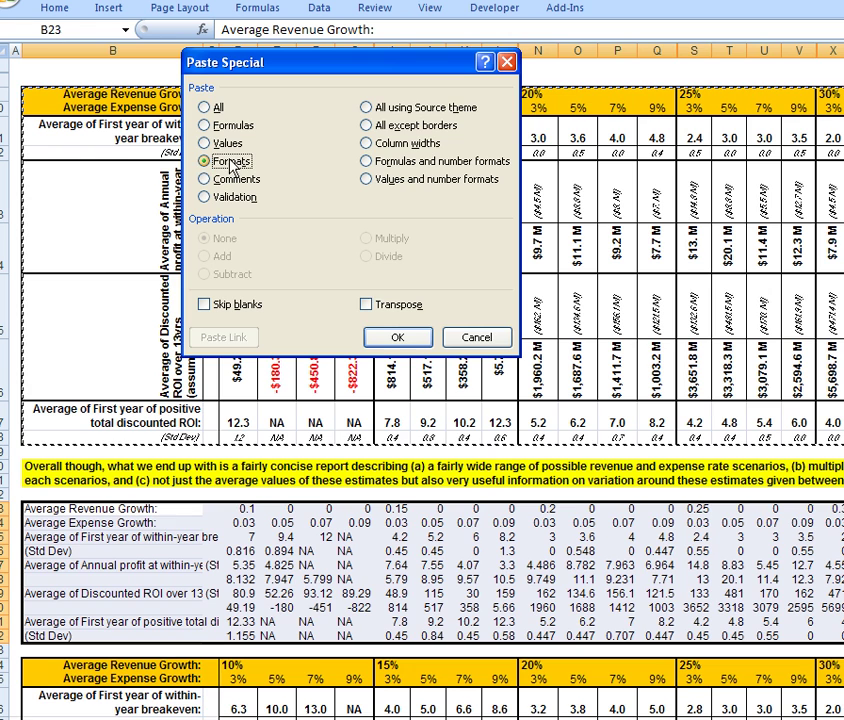
left_click(395, 338)
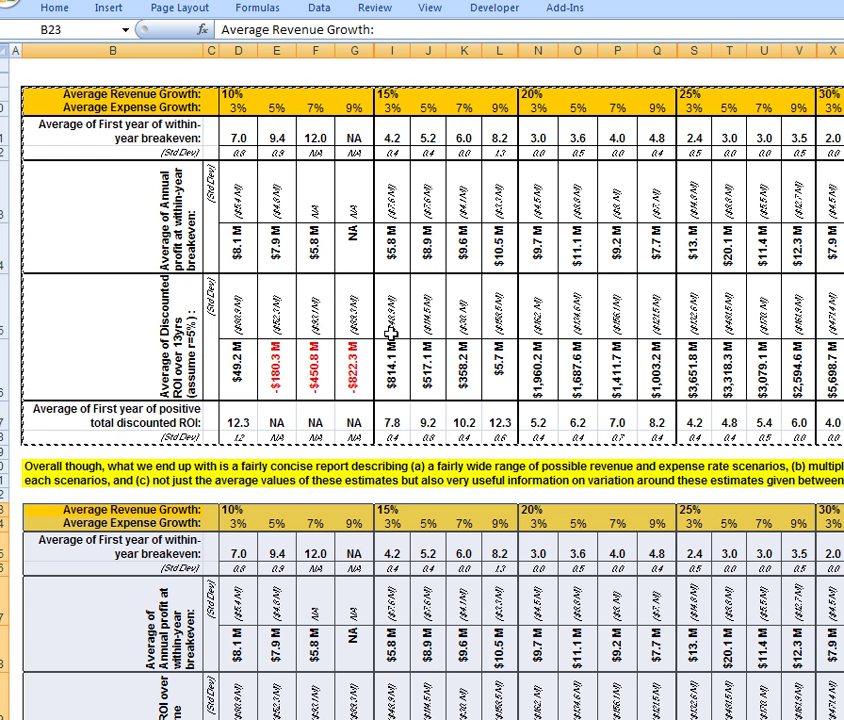
Stop recording the macro and run it to produce another snapshot of the refreshed summary table.
left_click(495, 8)
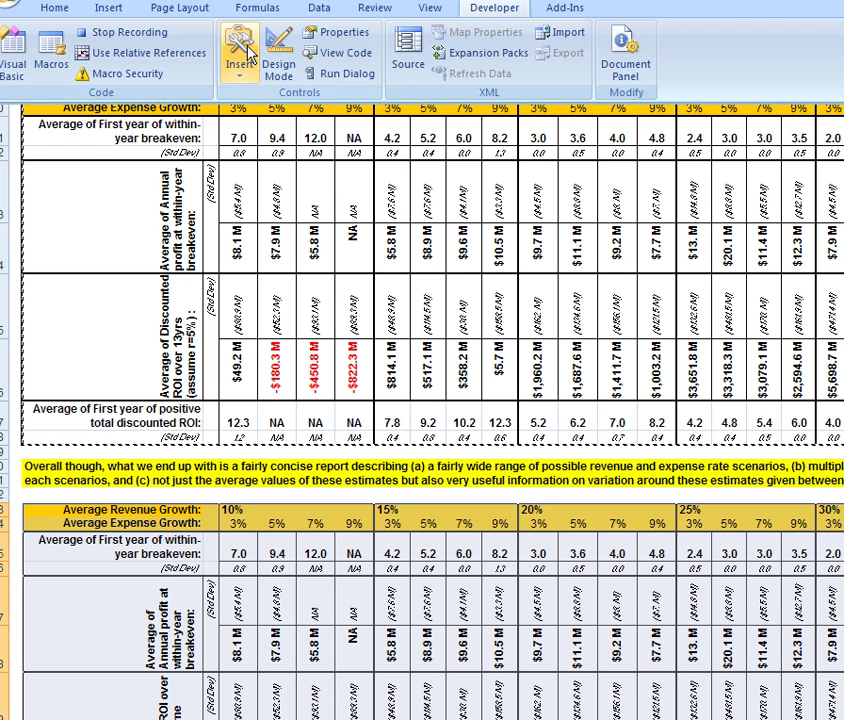
left_click(130, 34)
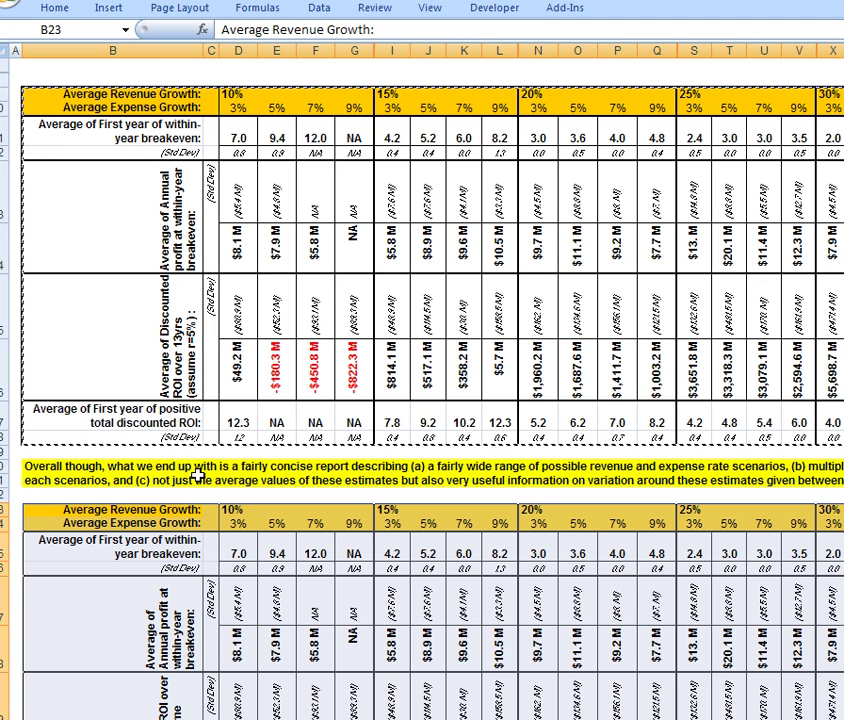
key("ctrl+m")
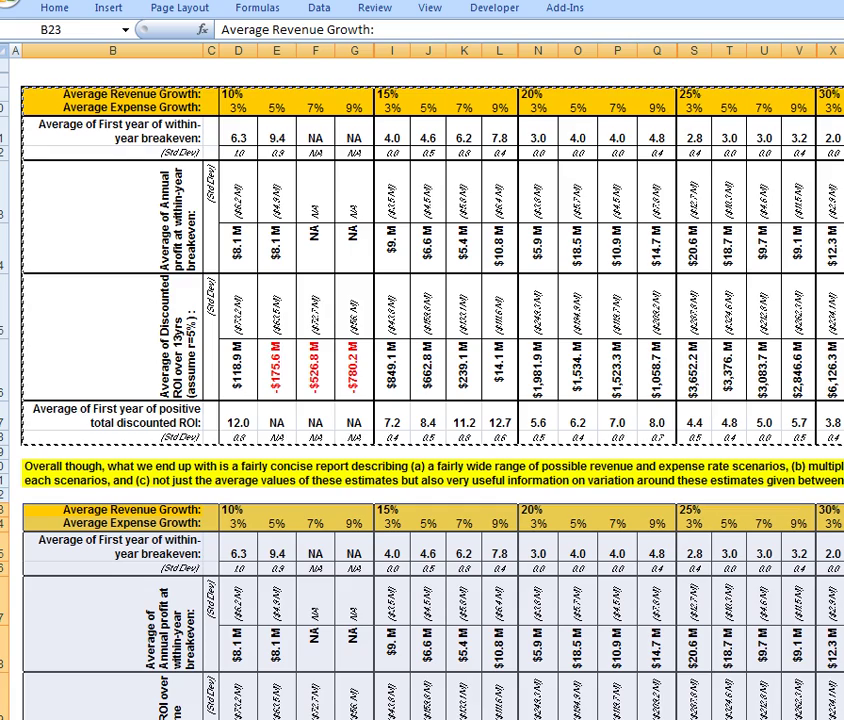
scroll(422, 400, "down", 1)
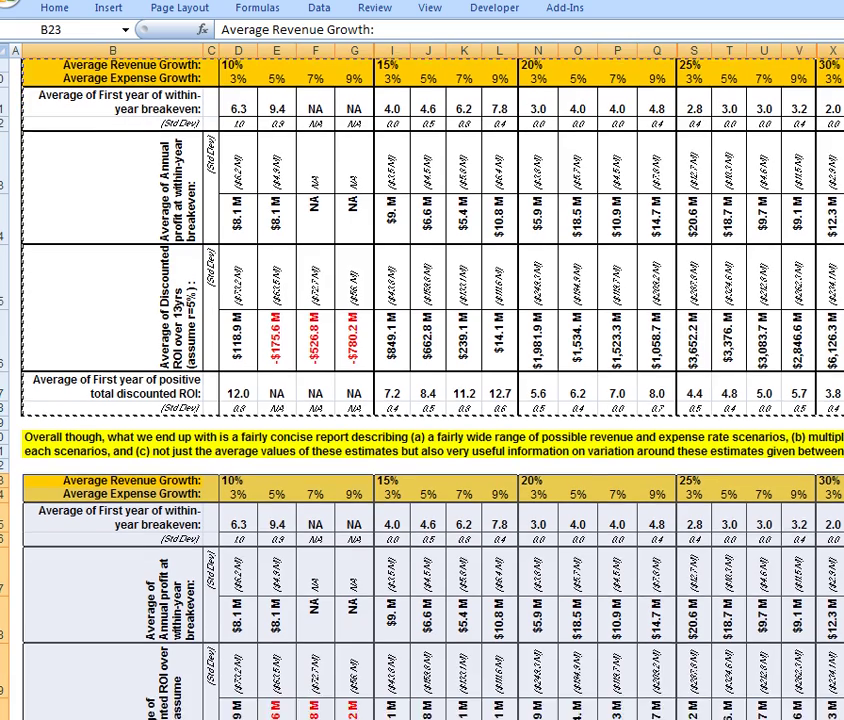
Examine the snapshots stacked below the summary table, comparing the newest one with the earlier ones beneath it.
scroll(614, 537, "down", 6)
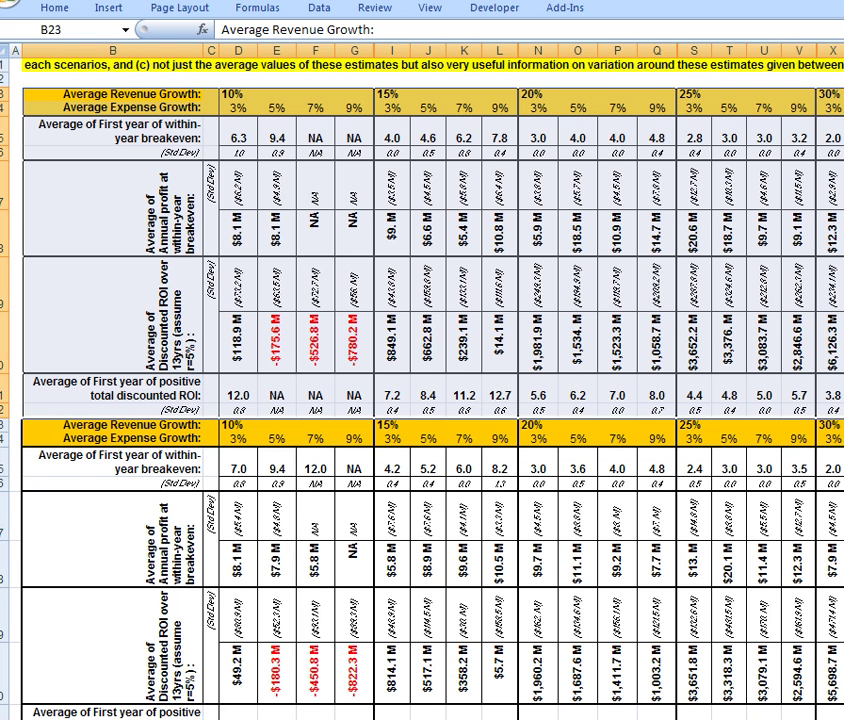
scroll(422, 390, "down", 1)
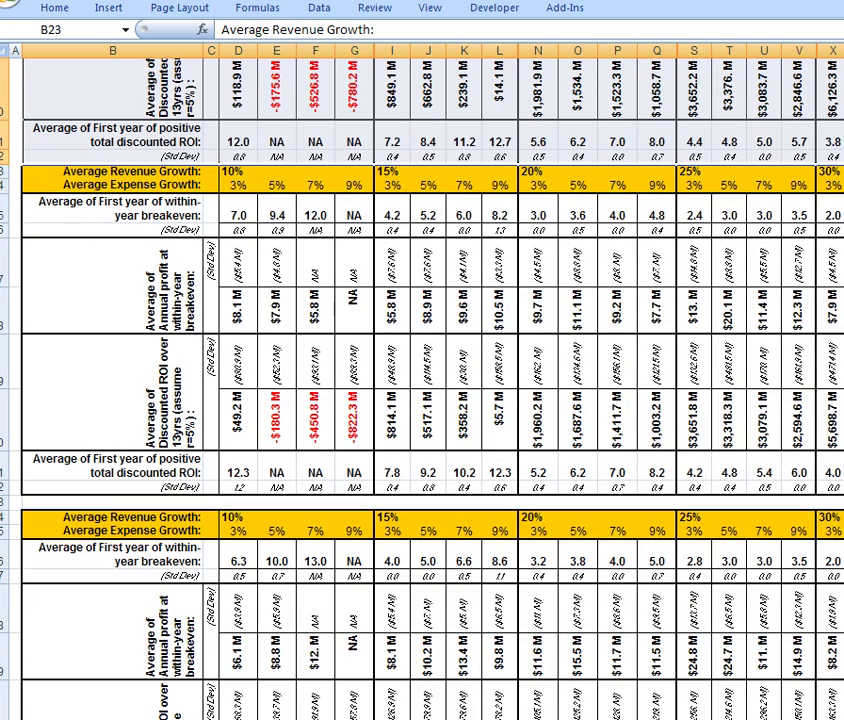
left_click(842, 517)
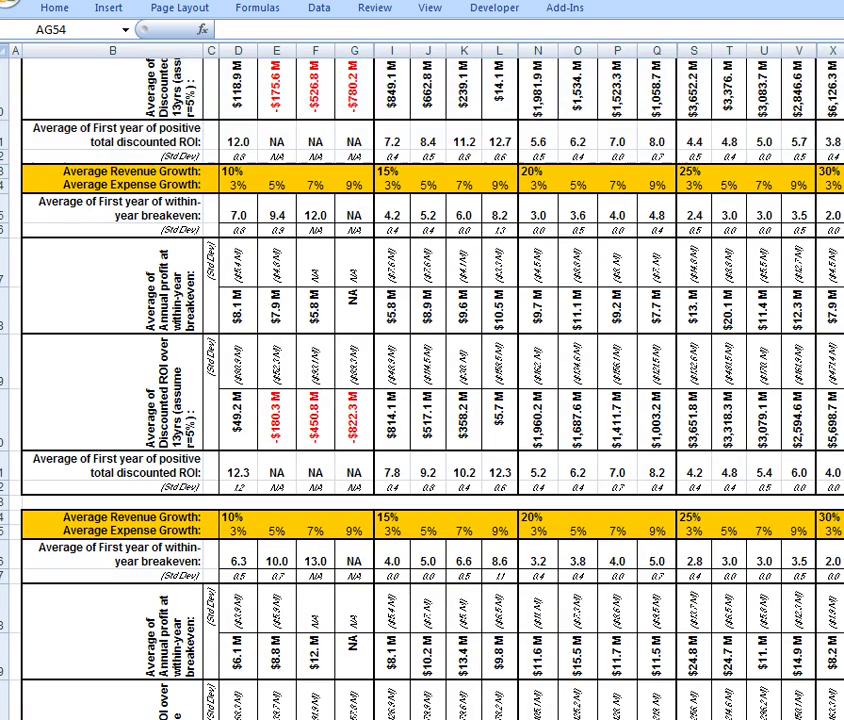
key("Down")
key("Down")
key("Down")
key("Down")
key("Down")
key("Down")
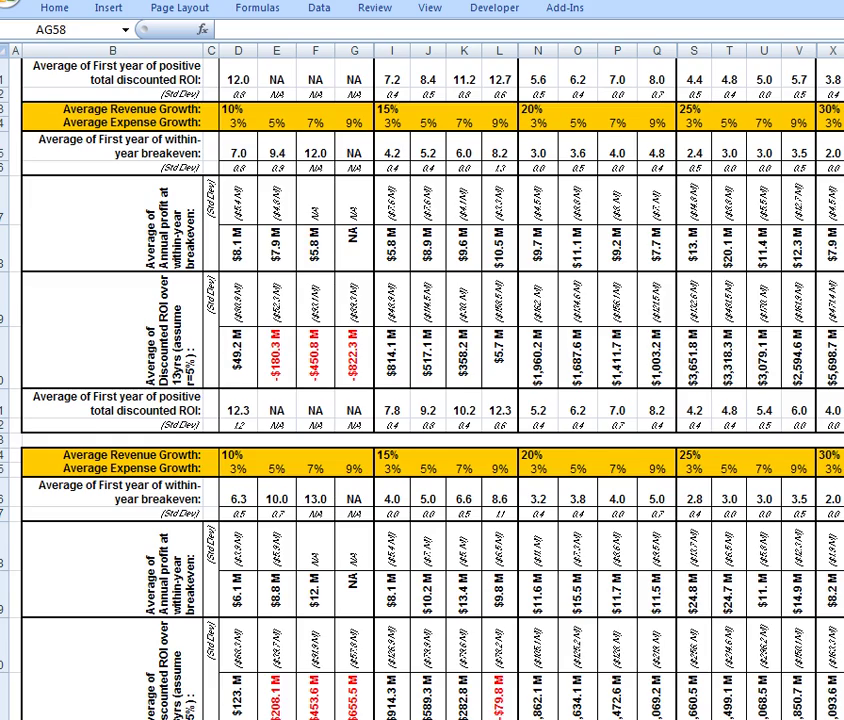
On the sheet with the summary table and no snapshots, select cell B20 and run the snapshot macro repeatedly.
key("ctrl+Page_Down")
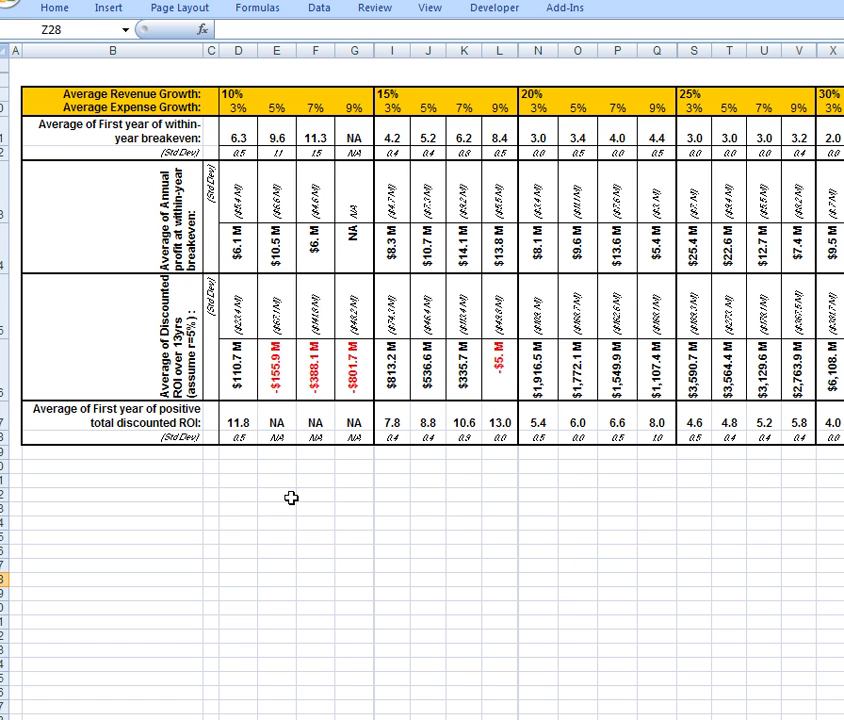
left_click(146, 467)
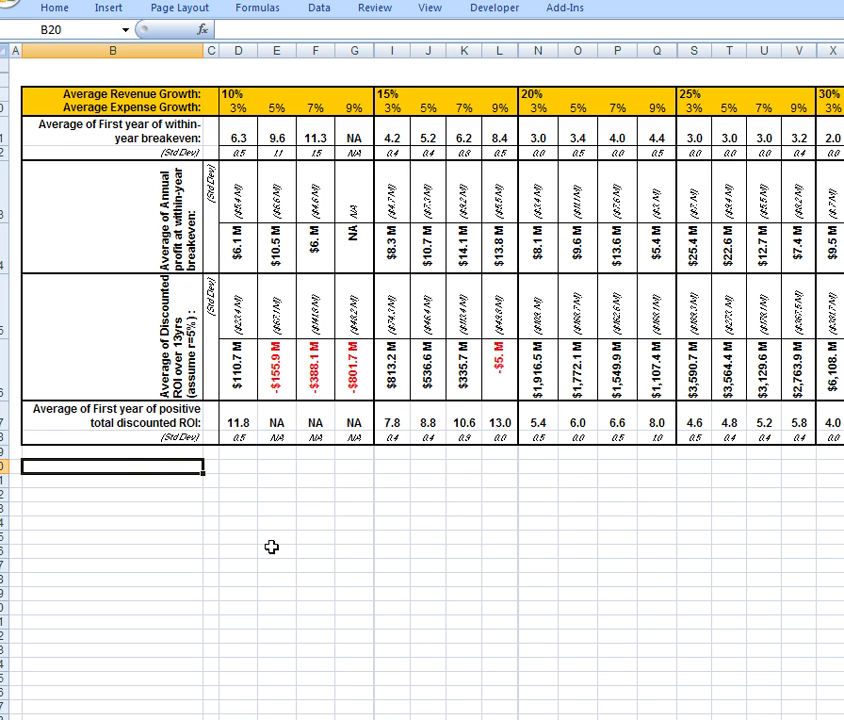
key("ctrl+m")
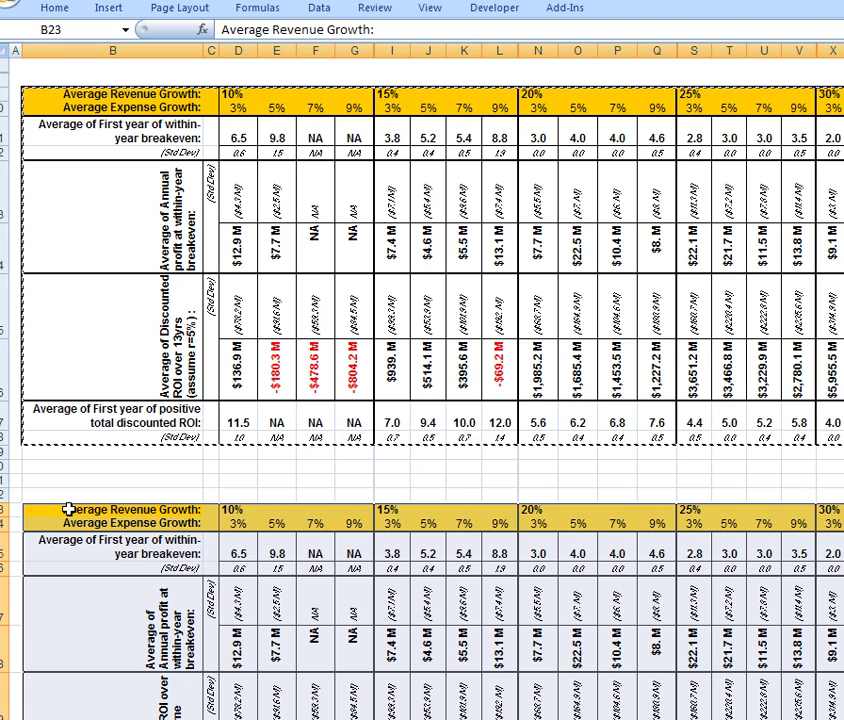
key("ctrl+q")
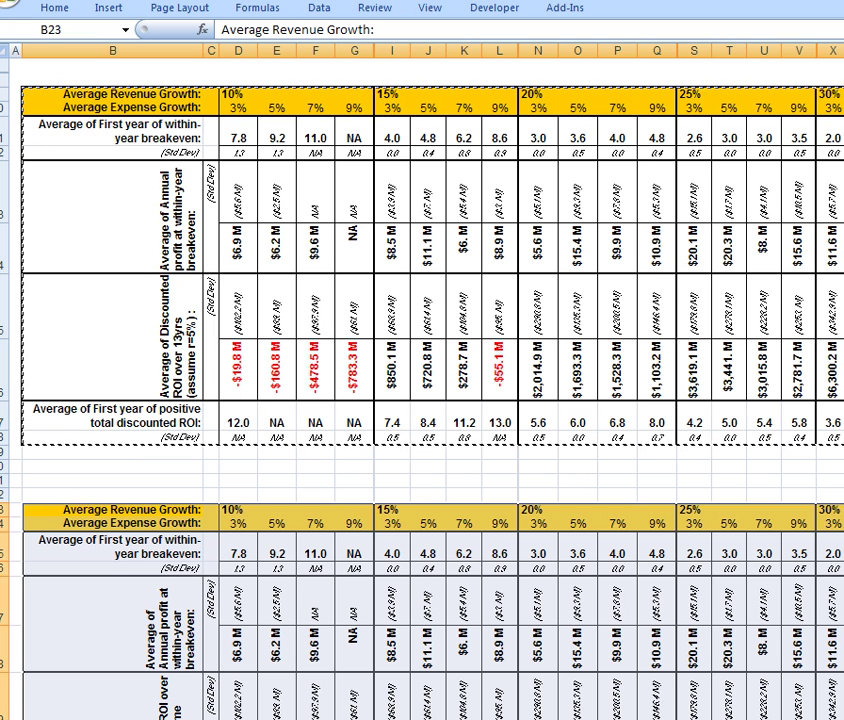
Examine the newly stacked snapshots below the summary table and compare their values with the source table.
scroll(422, 400, "down", 8)
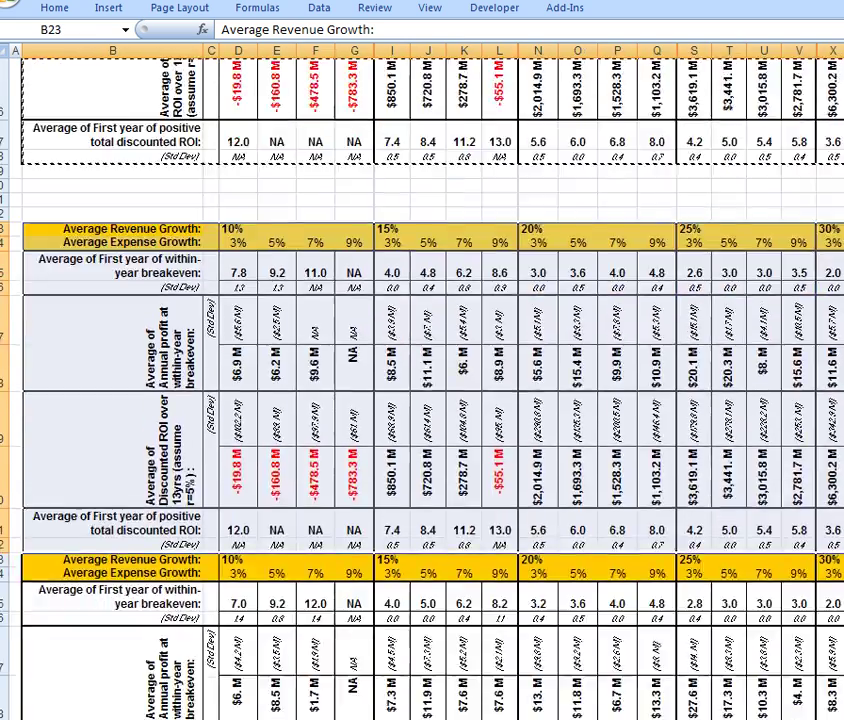
scroll(422, 400, "down", 2)
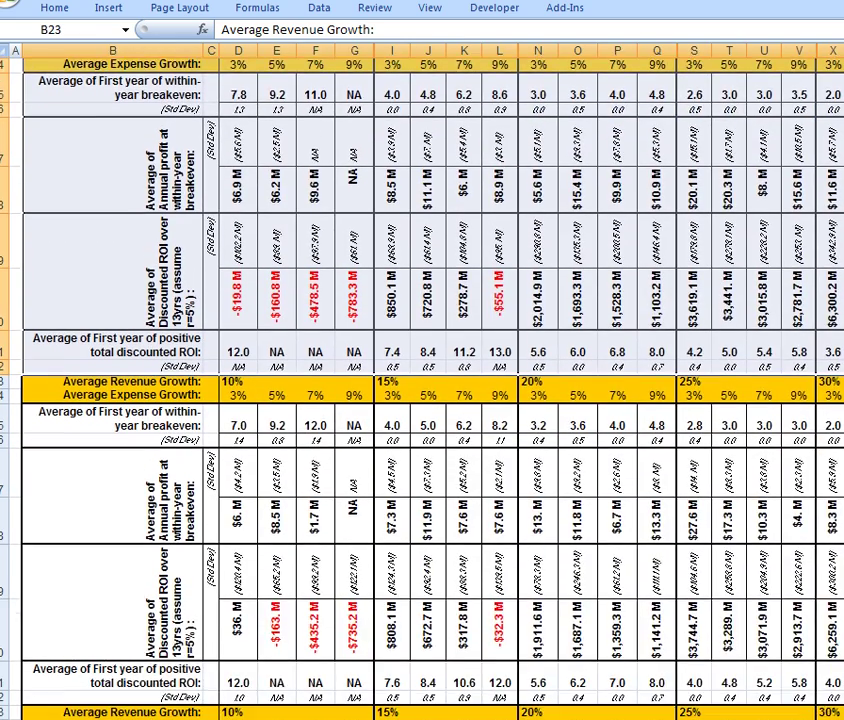
scroll(422, 400, "down", 3)
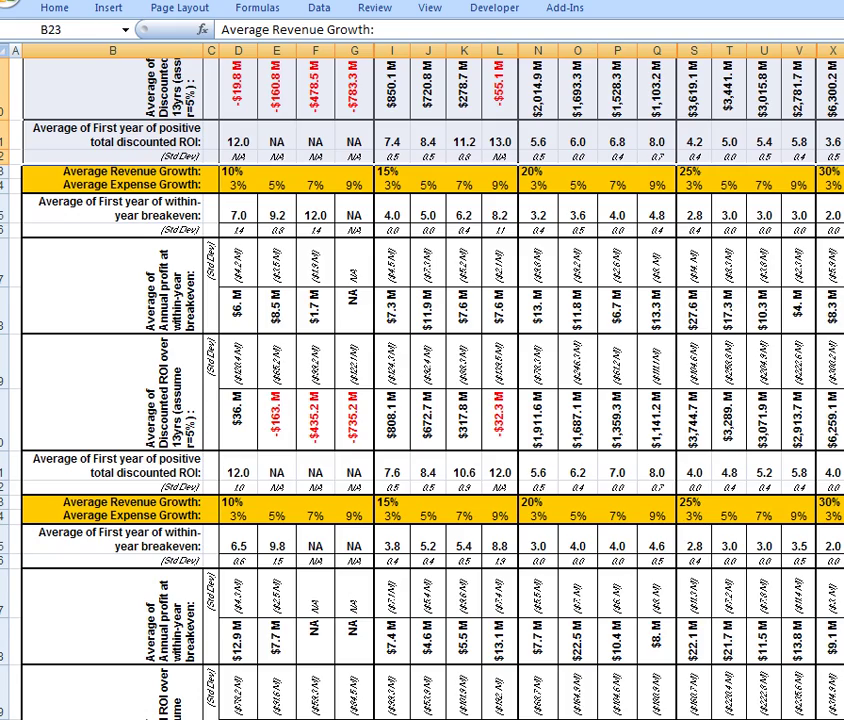
scroll(422, 400, "up", 5)
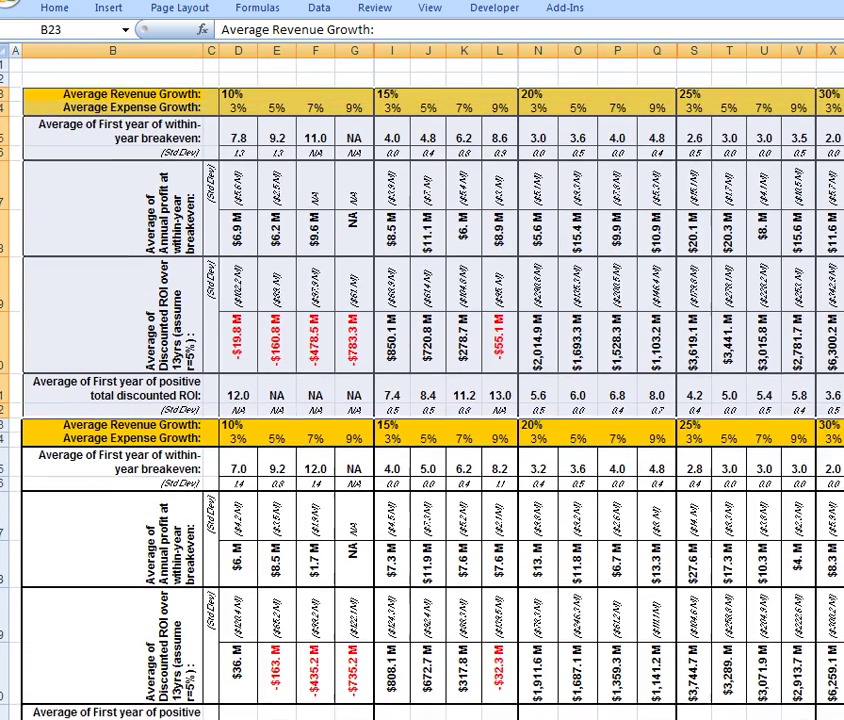
scroll(422, 400, "up", 3)
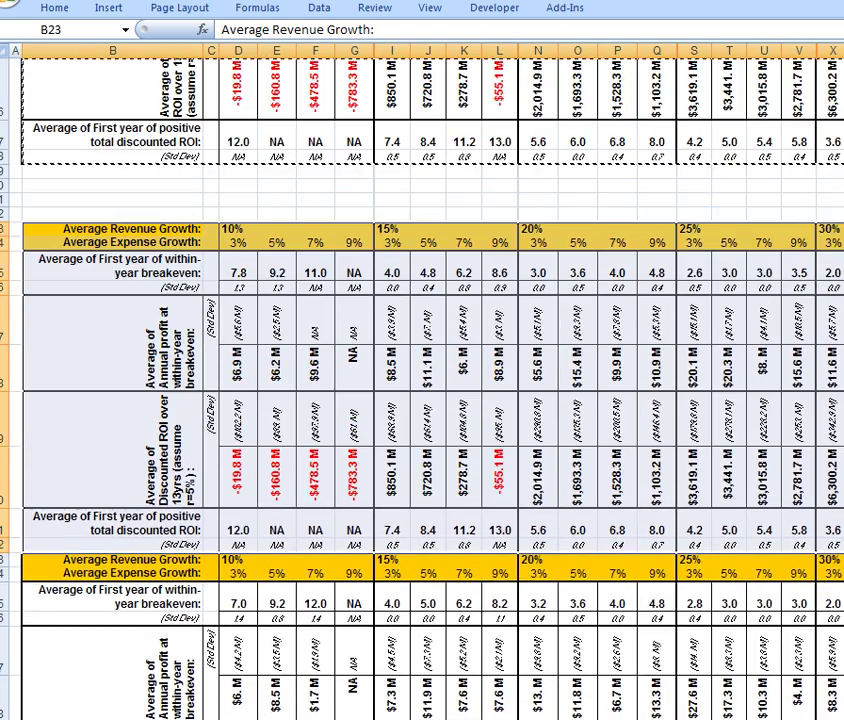
scroll(422, 400, "up", 3)
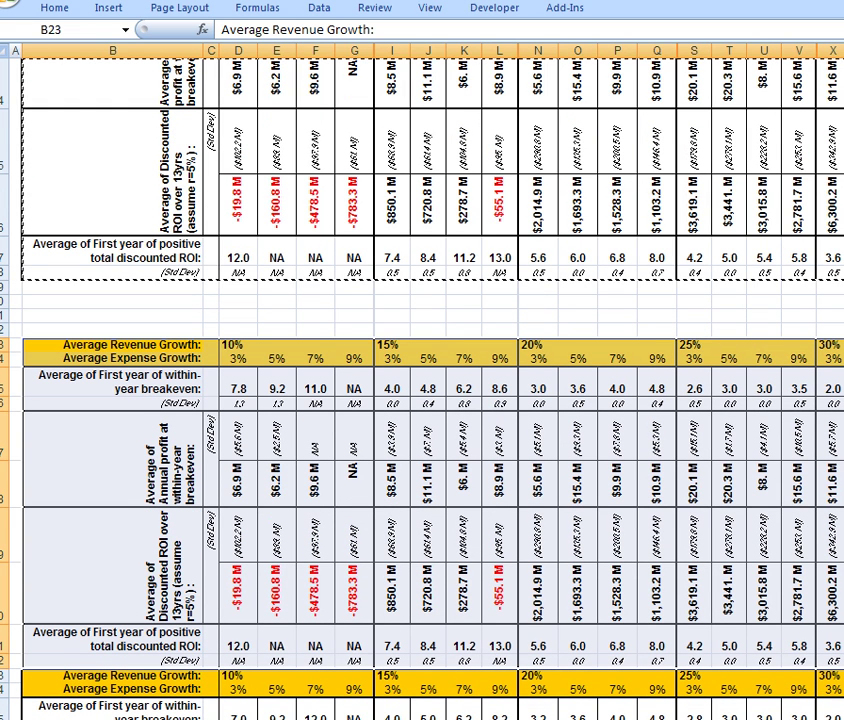